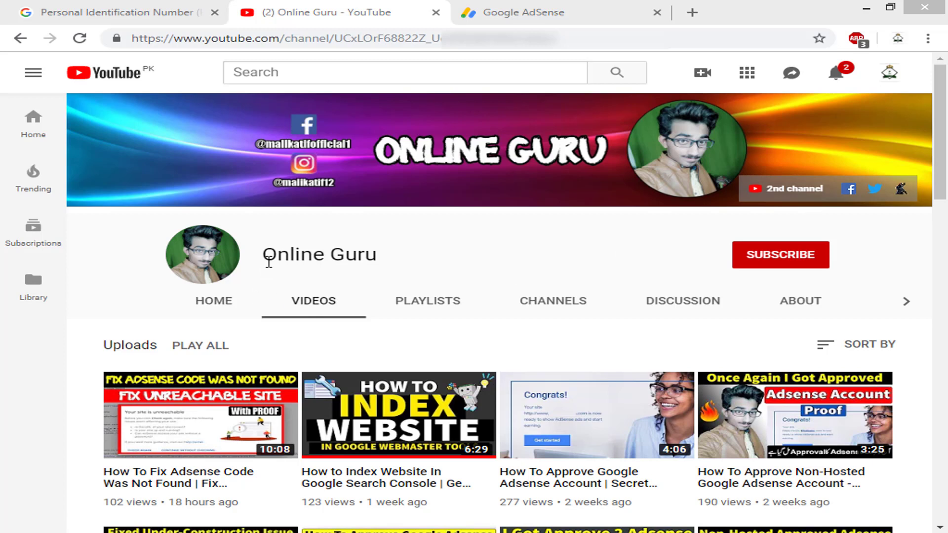
# Step: Subscribe to Online Guru with notifications on, then switch to the Google AdSense tab
pyautogui.click(795, 260)
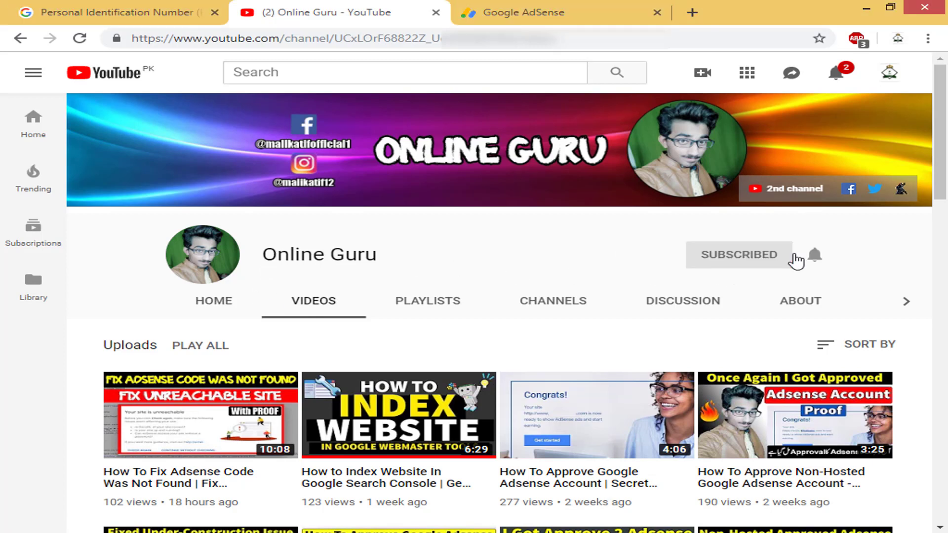
pyautogui.click(829, 258)
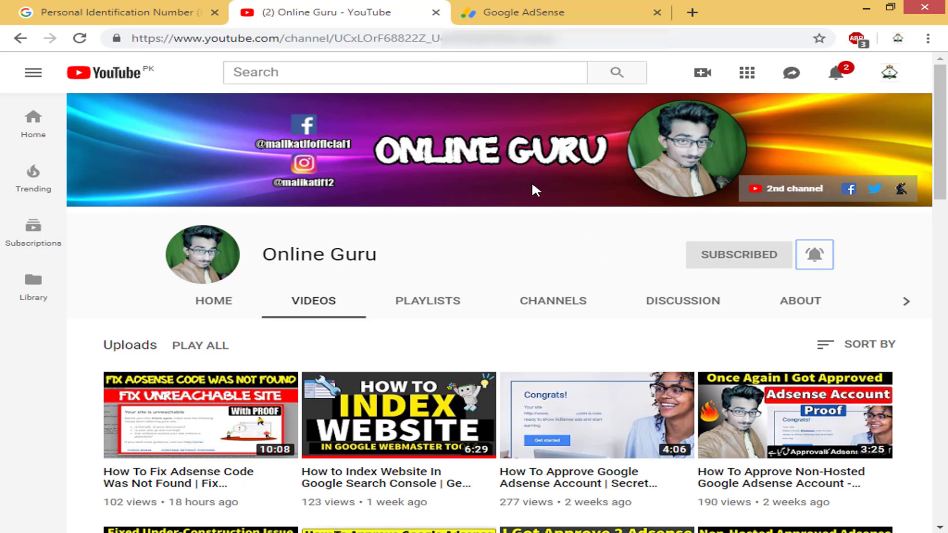
pyautogui.click(485, 11)
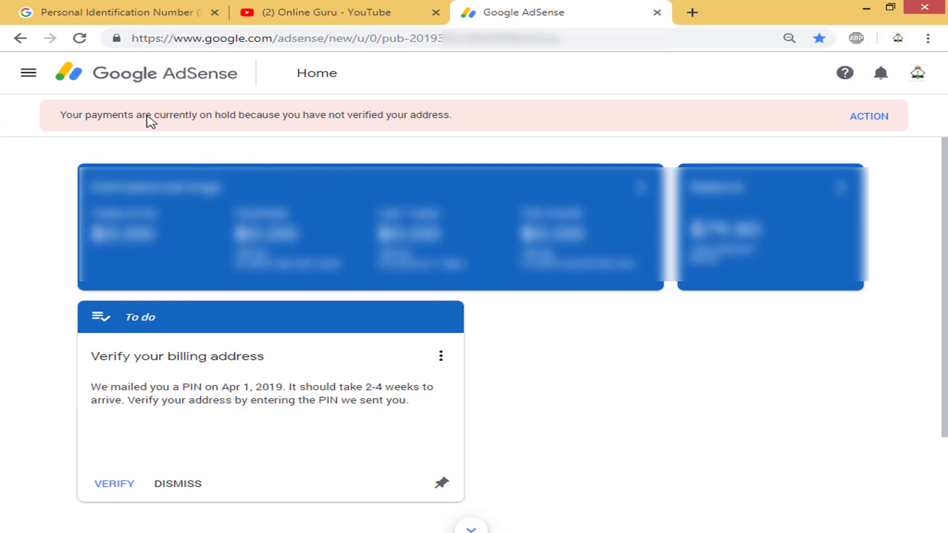
# Step: Open the Enter your PIN verification page from the payments-on-hold ACTION banner
pyautogui.click(852, 119)
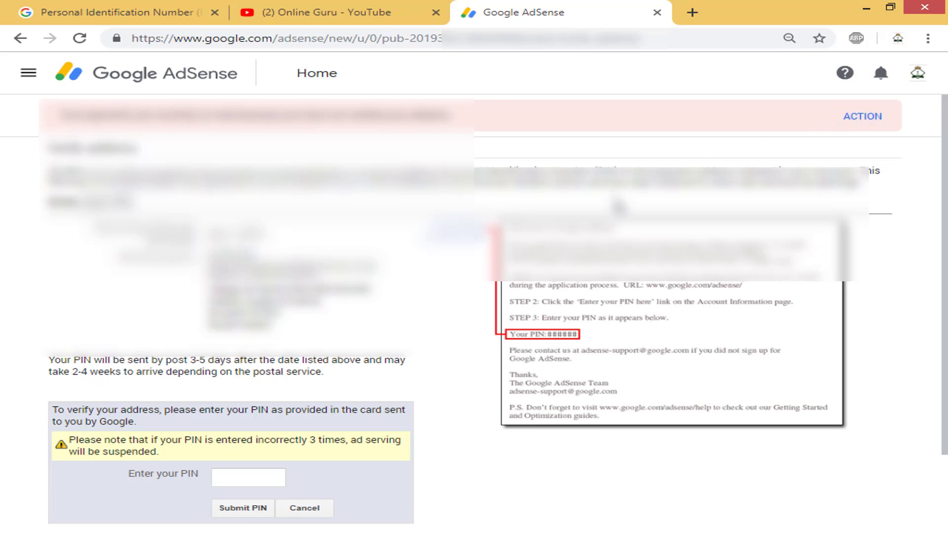
# Step: Review the ad serving suspension warning below the PIN box and open the 'this form' contact link
pyautogui.scroll(-2, 624, 230)
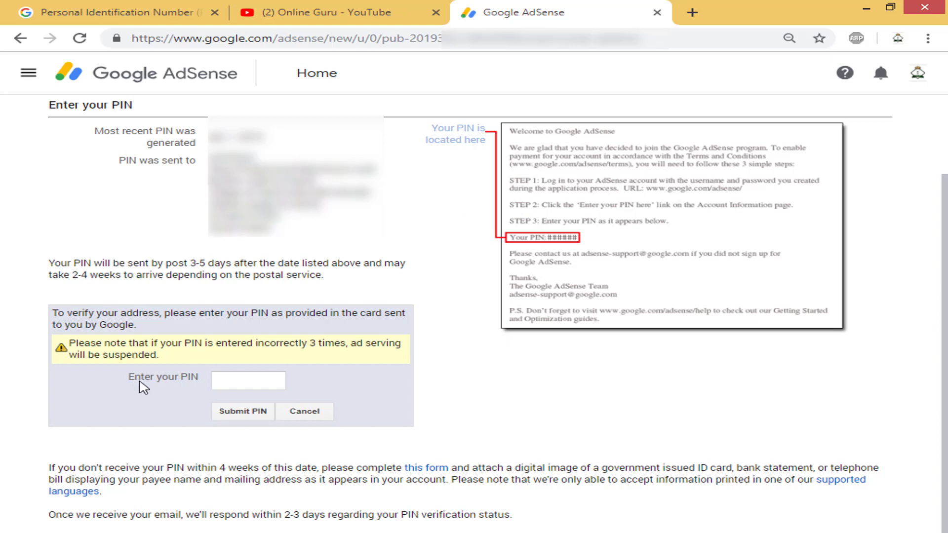
pyautogui.click(240, 376)
pyautogui.moveTo(172, 358); pyautogui.dragTo(109, 355)
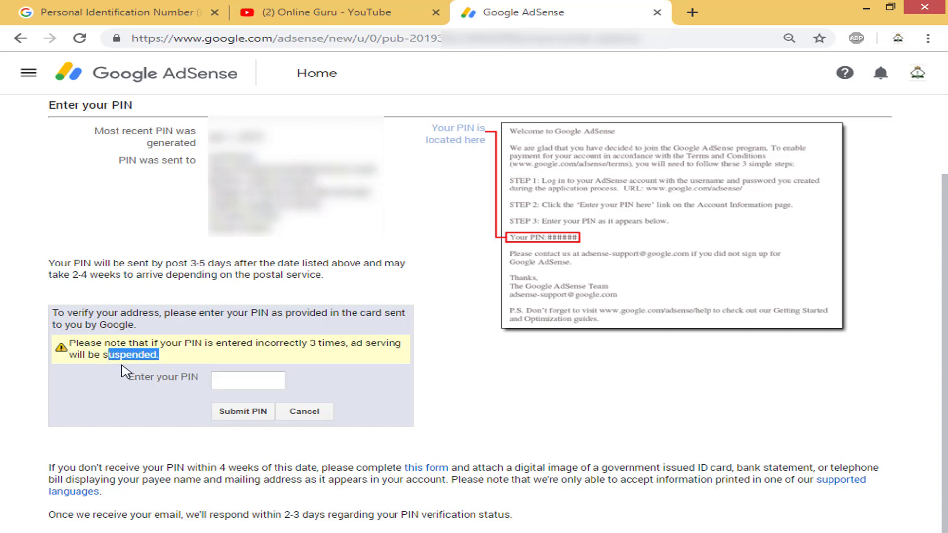
pyautogui.click(122, 360)
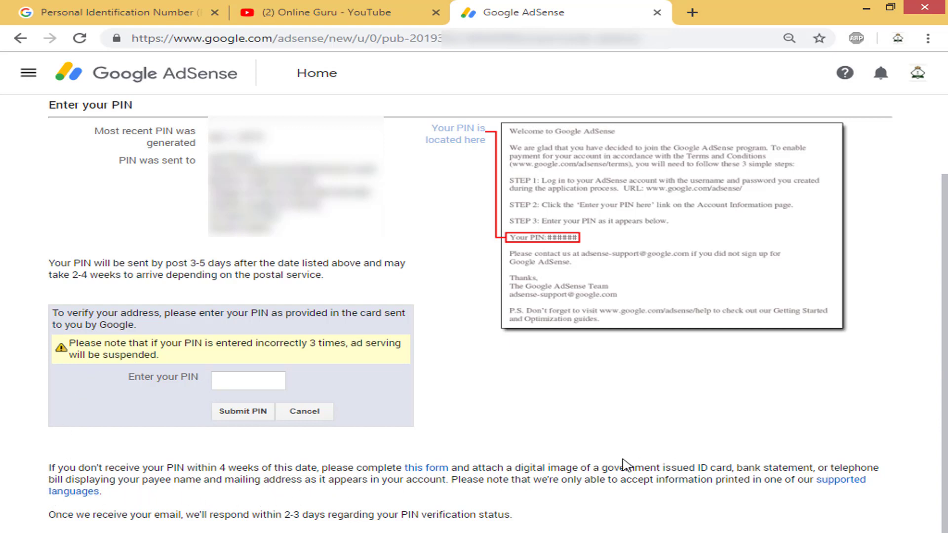
pyautogui.click(428, 472)
pyautogui.click(496, 7)
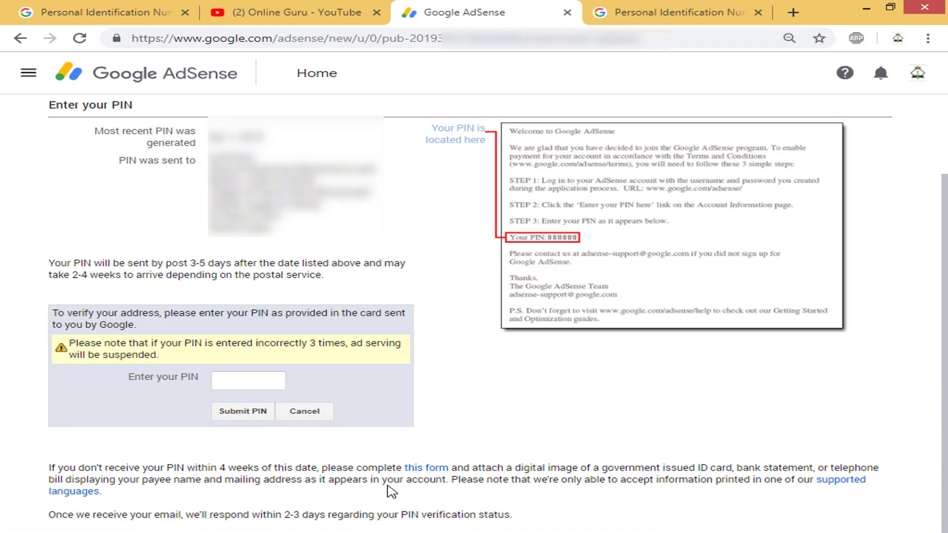
pyautogui.click(650, 10)
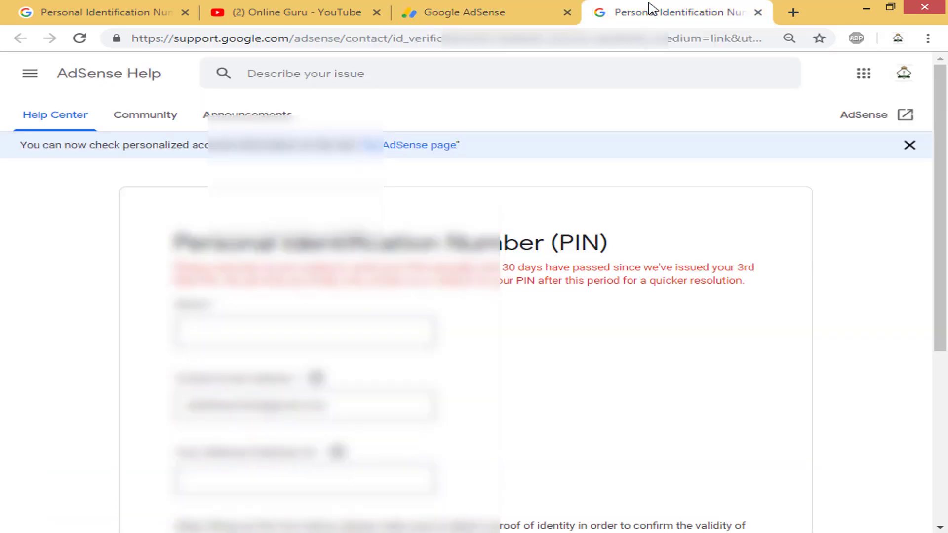
pyautogui.scroll(-3, 475, 297)
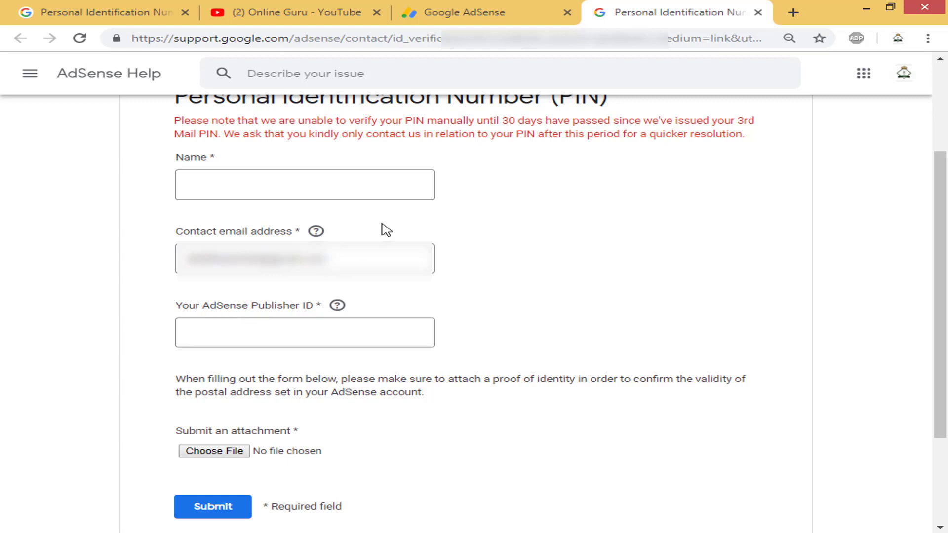
pyautogui.click(457, 7)
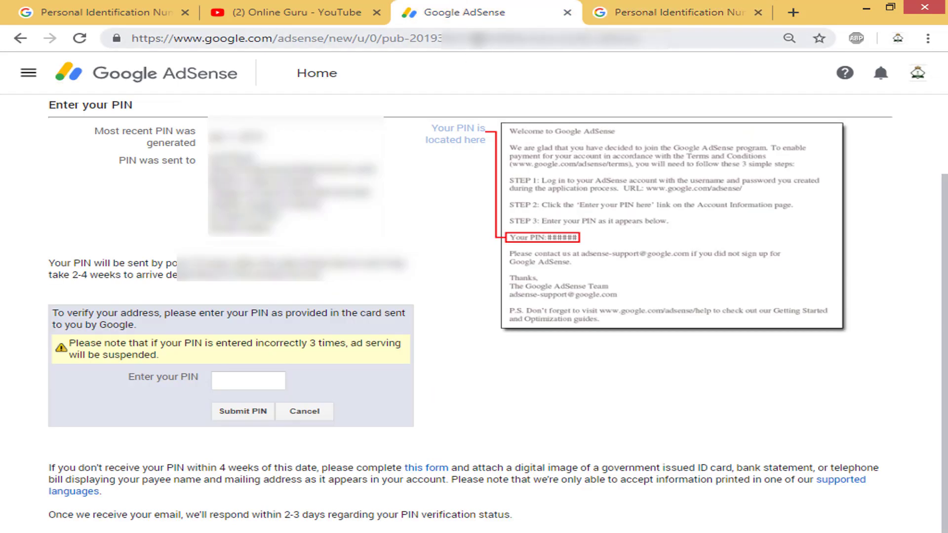
# Step: Select the publisher ID digits after 'pub-' in the AdSense URL, then return to the PIN form
pyautogui.click(402, 38)
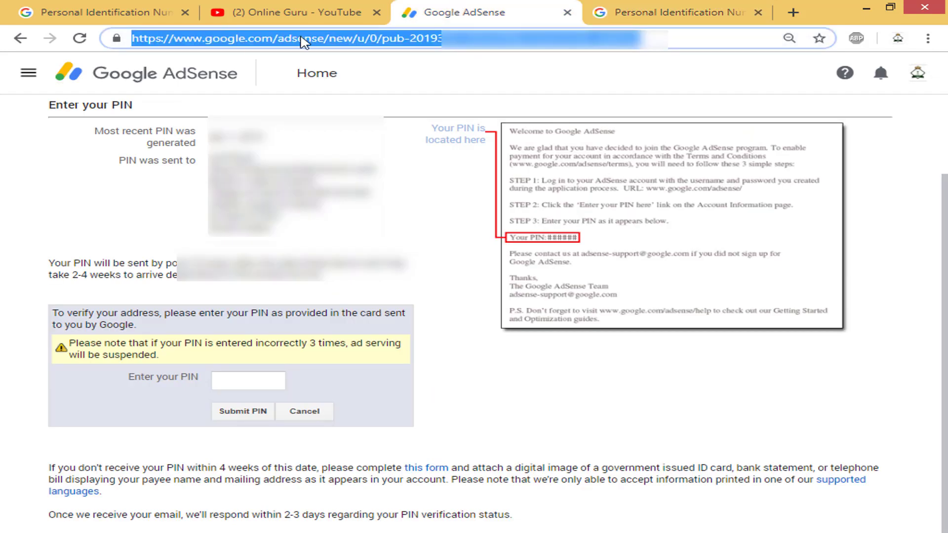
pyautogui.click(388, 38)
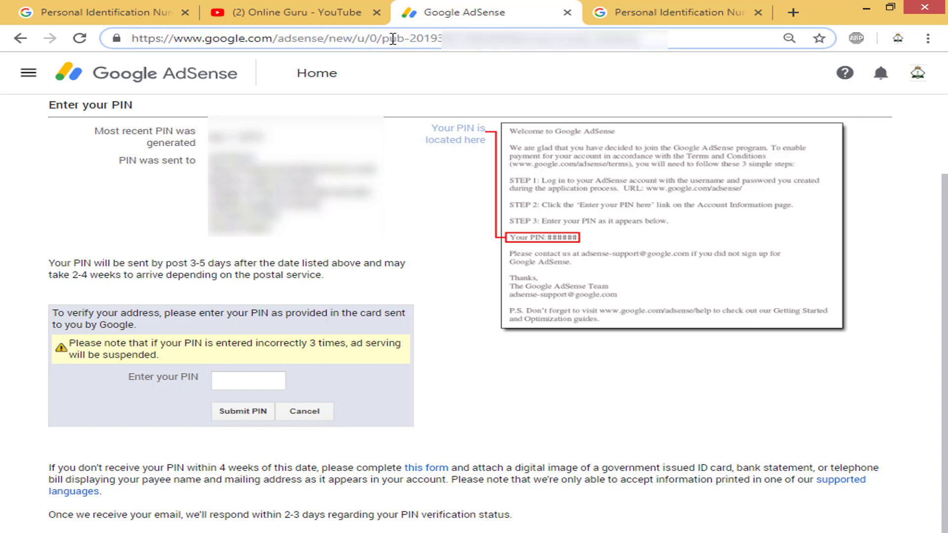
pyautogui.moveTo(383, 38); pyautogui.dragTo(521, 38)
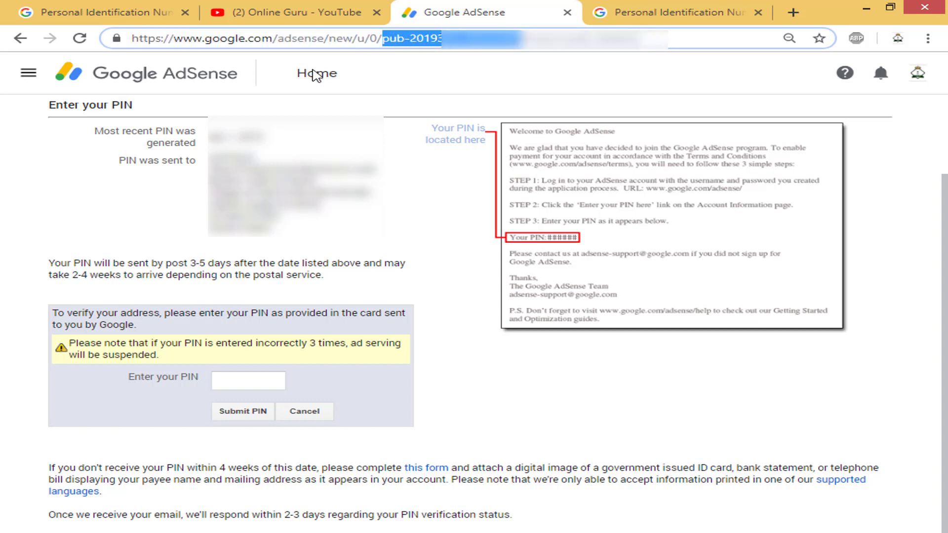
pyautogui.doubleClick(436, 41)
pyautogui.click(424, 47)
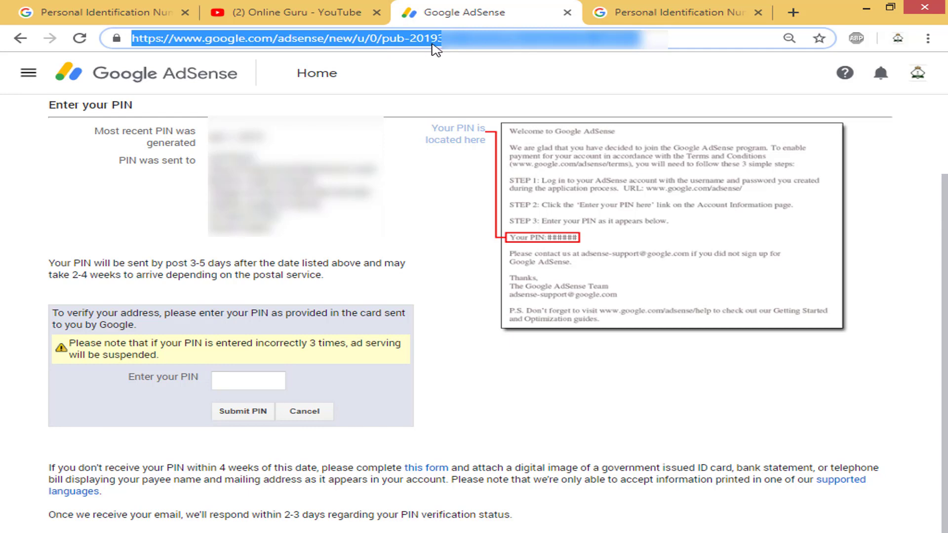
pyautogui.click(433, 41)
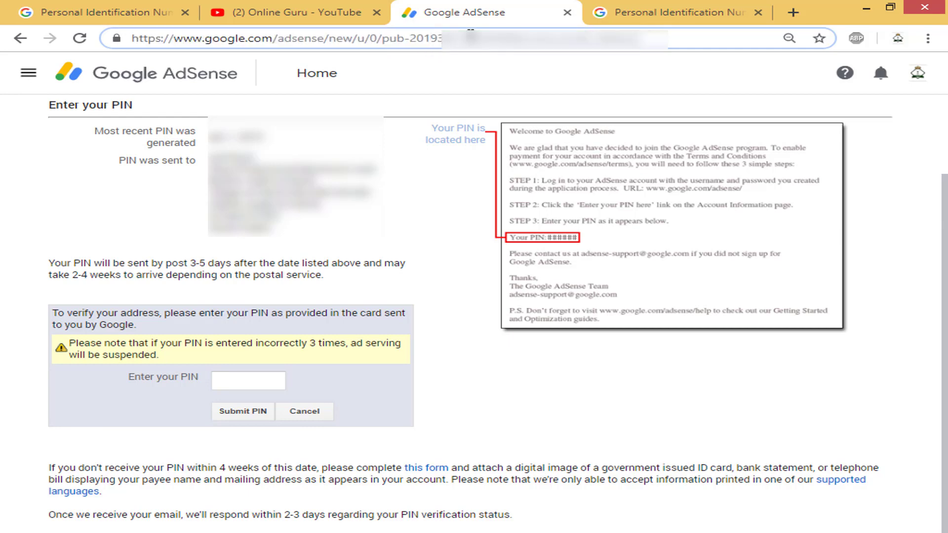
pyautogui.hotkey('shift', 'End')
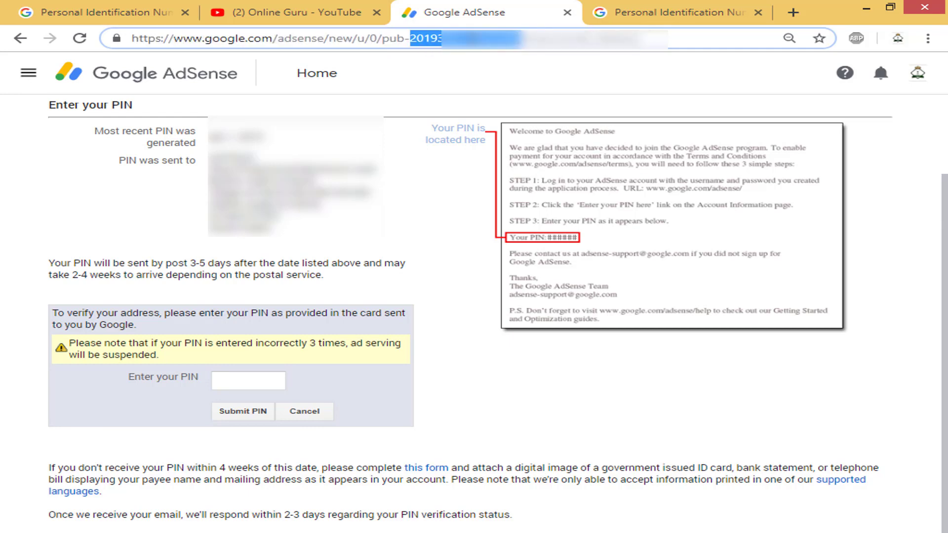
pyautogui.click(612, 7)
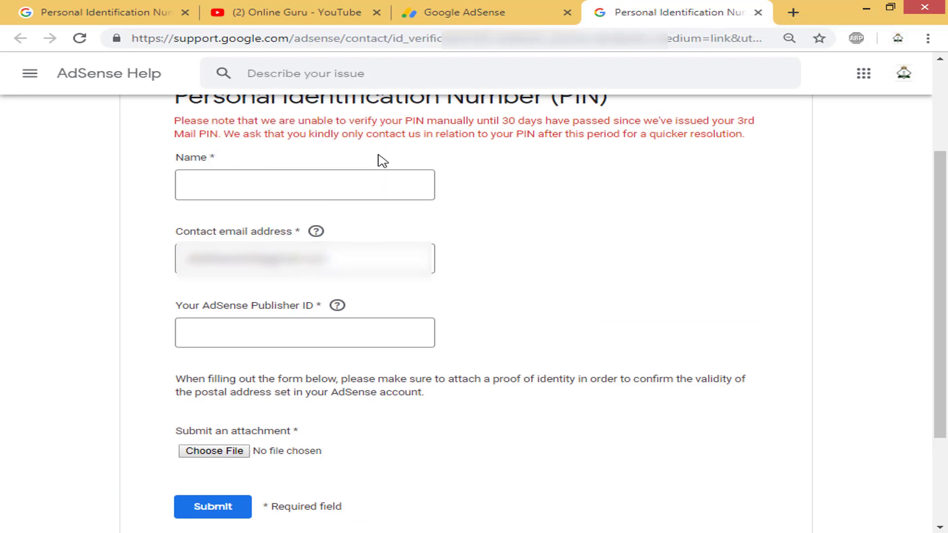
# Step: Visit the Publisher ID and Name fields, then bring up the ID card image in Photoshop
pyautogui.click(252, 341)
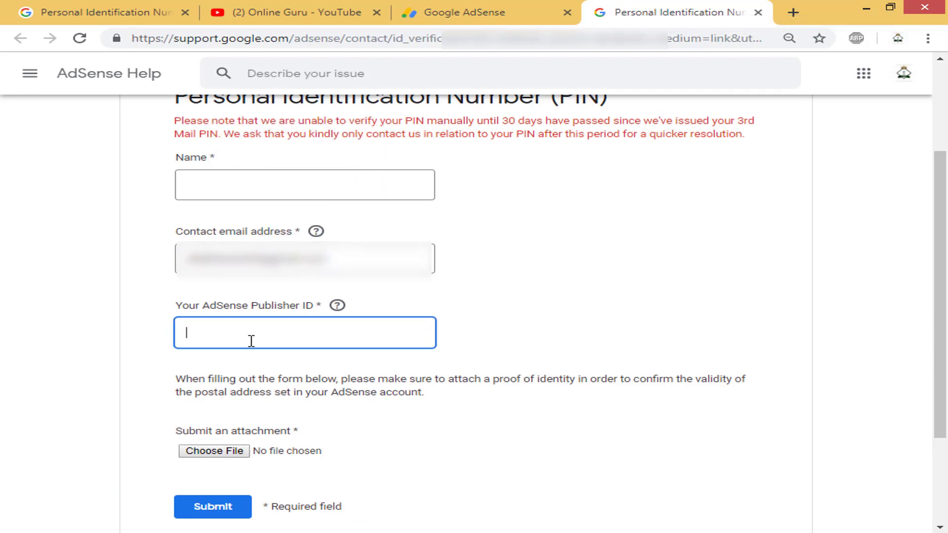
pyautogui.click(237, 183)
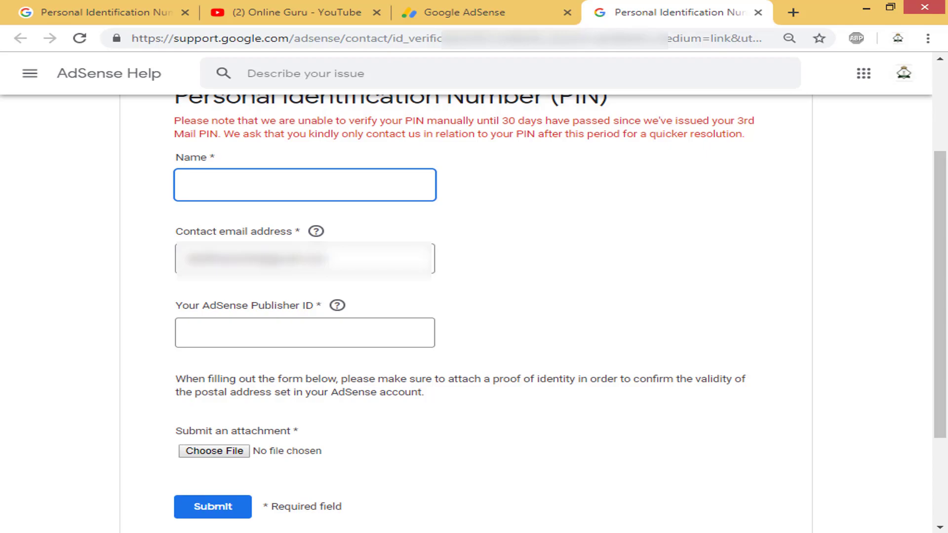
pyautogui.click(419, 531)
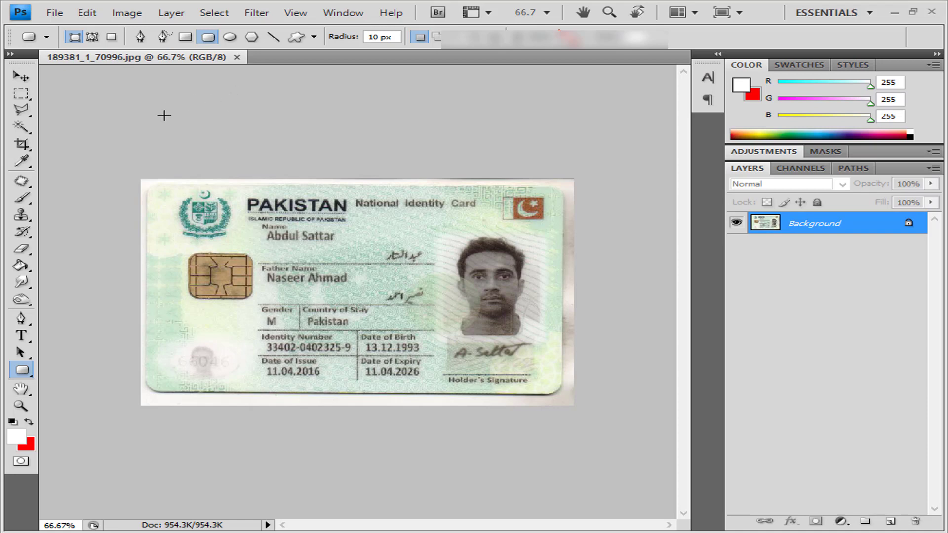
# Step: Create a new document, move the ID card into it, shrink it, and duplicate it below
pyautogui.hotkey('ctrl', 'n')
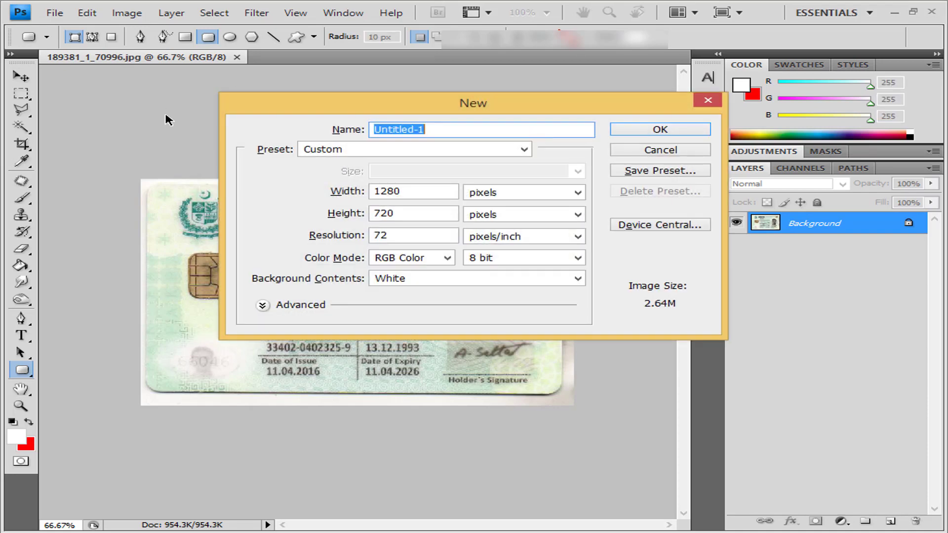
pyautogui.press('Return')
pyautogui.click(167, 58)
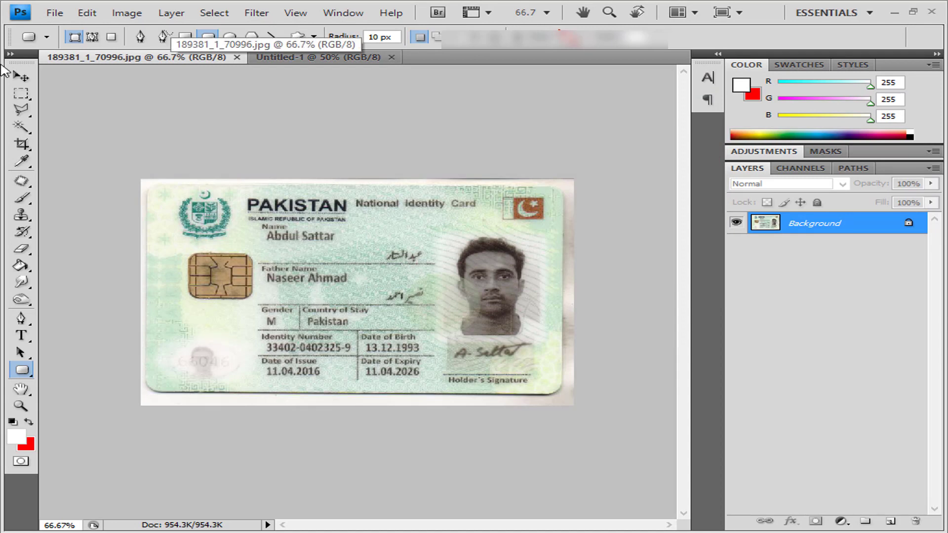
pyautogui.press('v')
pyautogui.moveTo(313, 223); pyautogui.dragTo(295, 202)
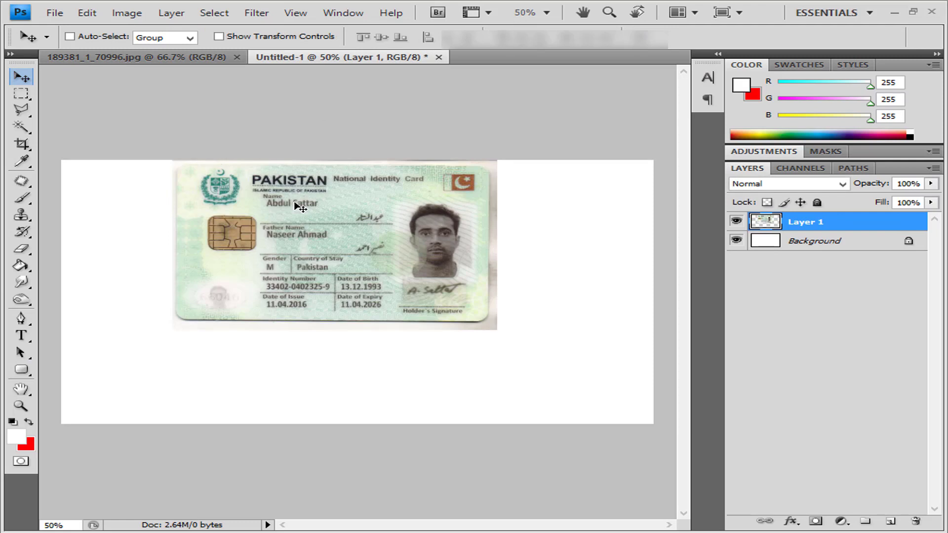
pyautogui.hotkey('ctrl', 't')
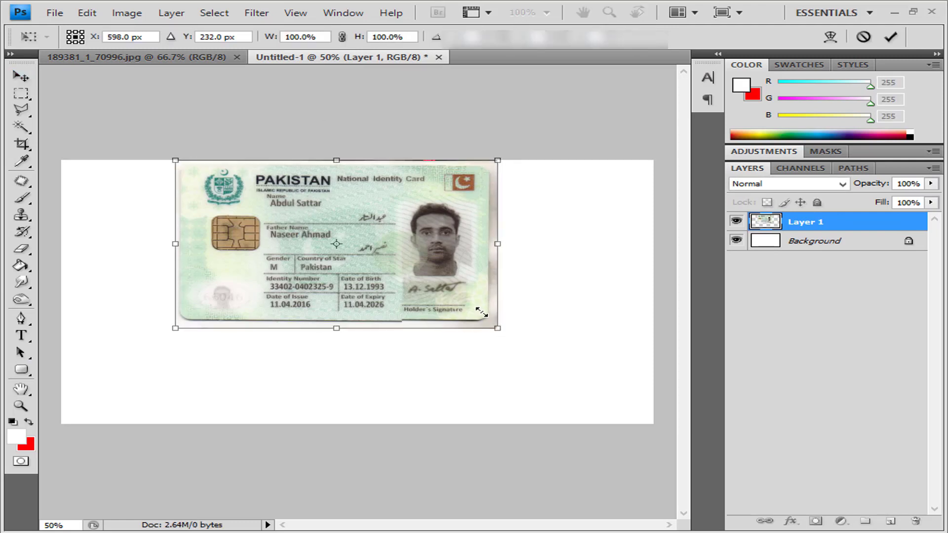
pyautogui.moveTo(500, 330); pyautogui.dragTo(446, 270)
pyautogui.press('Return')
pyautogui.moveTo(370, 239); pyautogui.dragTo(367, 350)
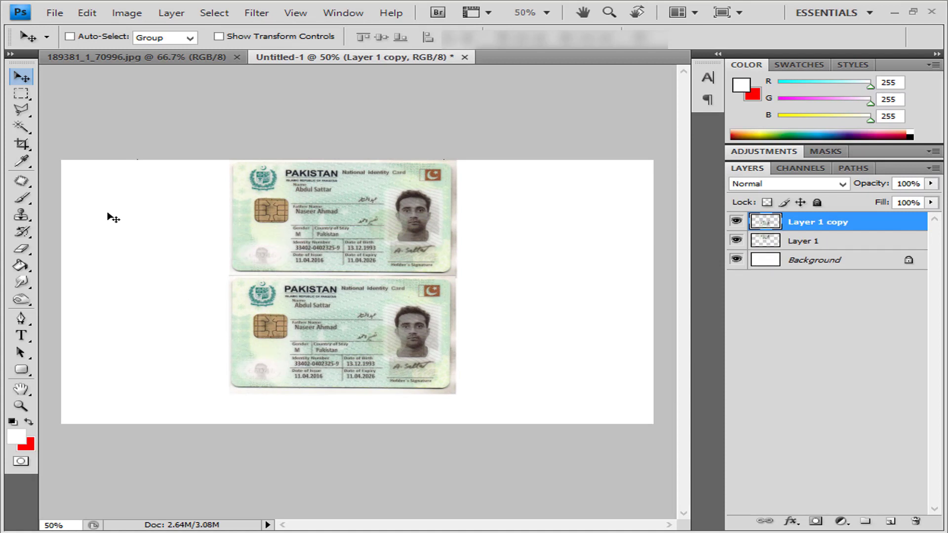
# Step: Crop the canvas tightly around the two stacked ID cards to 493×639 px
pyautogui.click(22, 94)
pyautogui.click(21, 127)
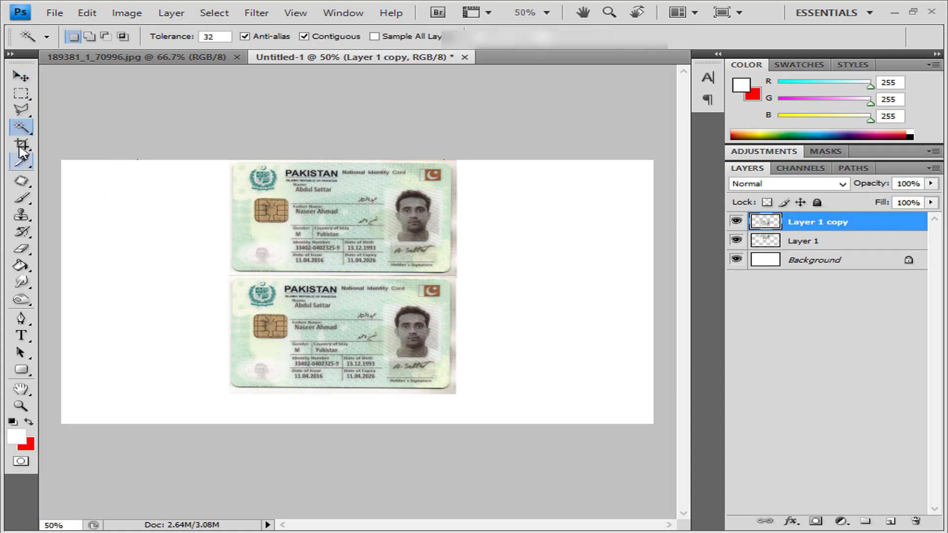
pyautogui.click(21, 144)
pyautogui.moveTo(299, 278); pyautogui.dragTo(459, 393)
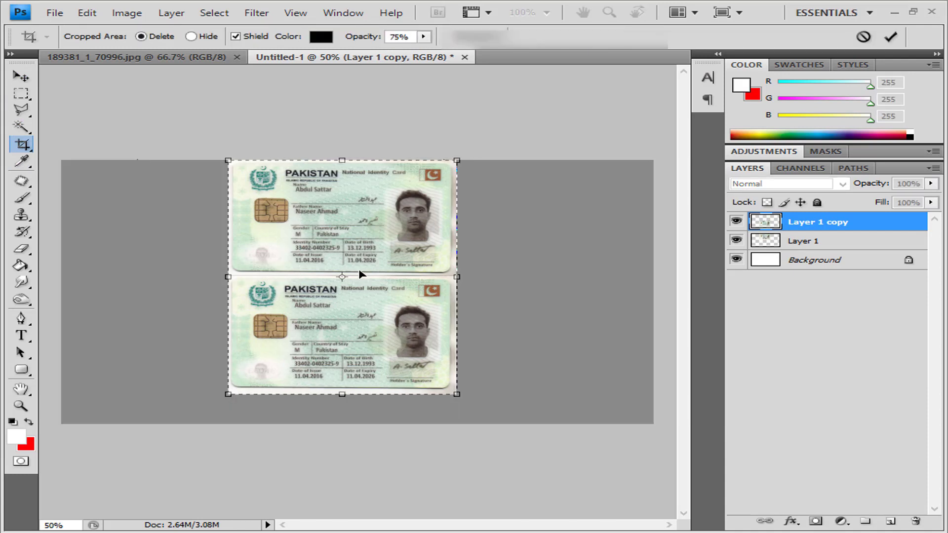
pyautogui.rightClick(364, 273)
pyautogui.click(402, 278)
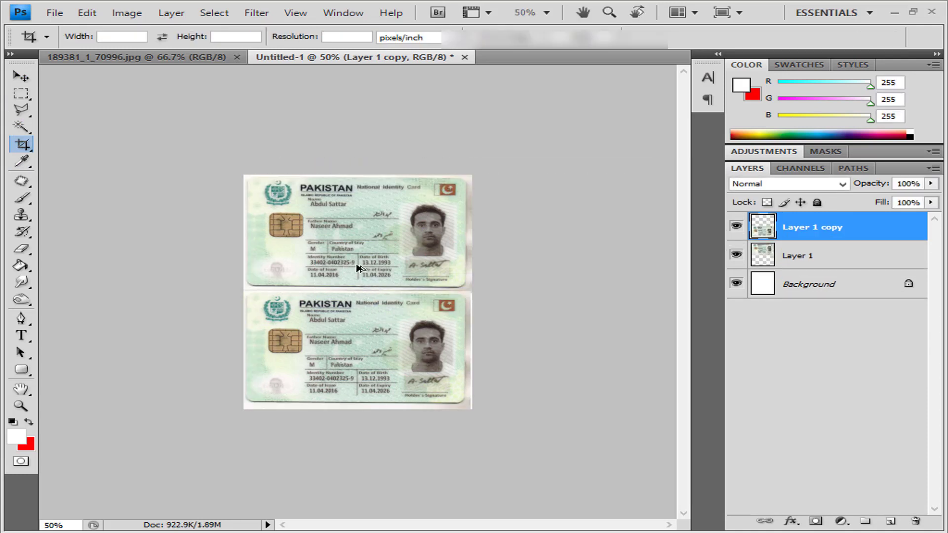
# Step: Save the cropped image as an optimized PNG through Save for Web
pyautogui.hotkey('ctrl', 'alt', 'shift', 's')
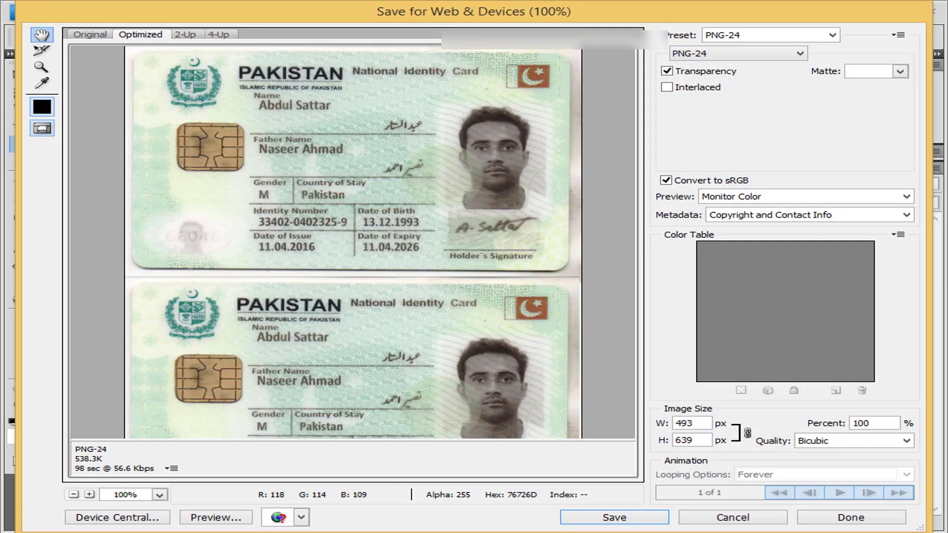
pyautogui.click(612, 517)
pyautogui.click(768, 472)
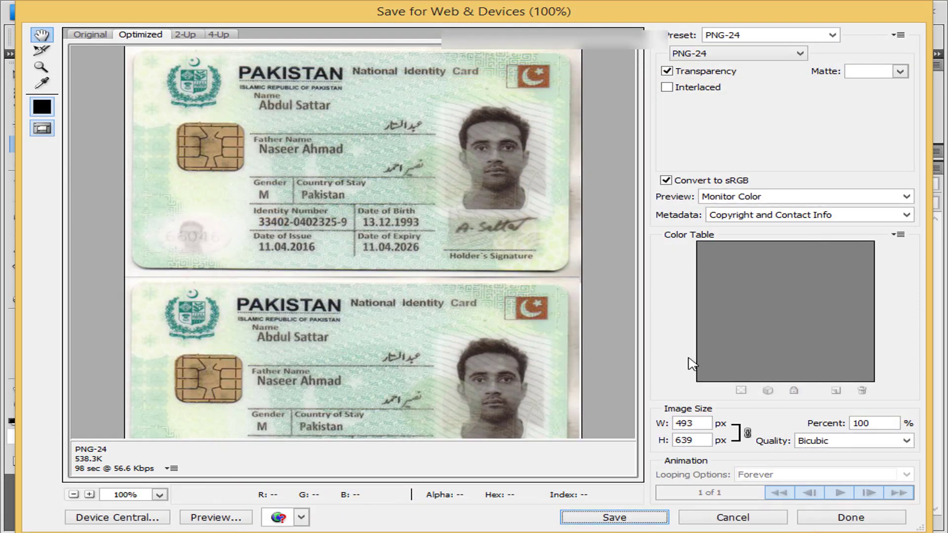
pyautogui.click(733, 518)
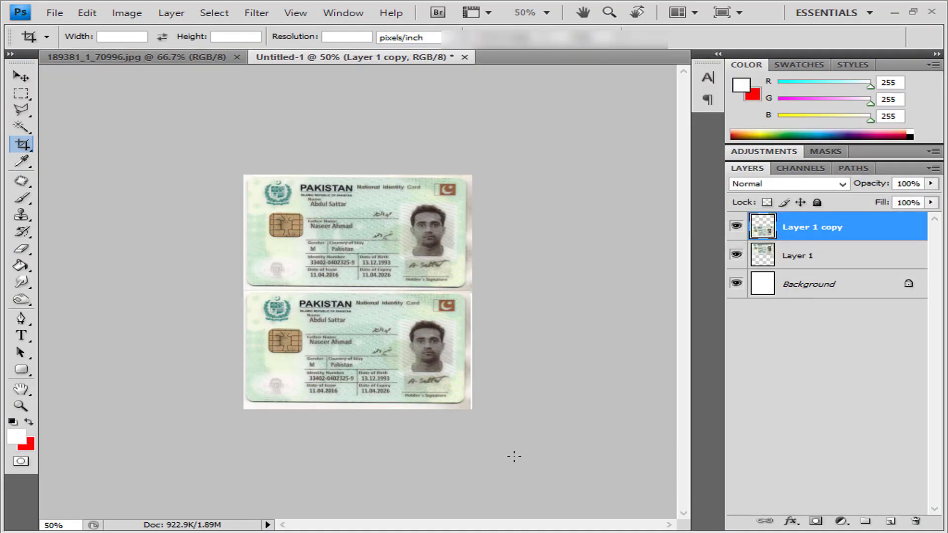
# Step: Return to the Chrome PIN form and cancel the attachment file picker, leaving no file chosen
pyautogui.moveTo(304, 531)
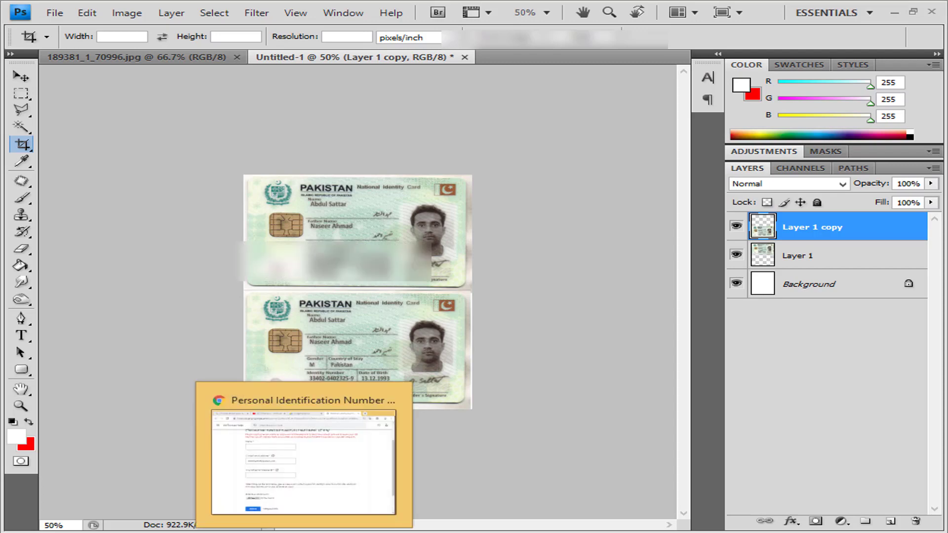
pyautogui.click(202, 464)
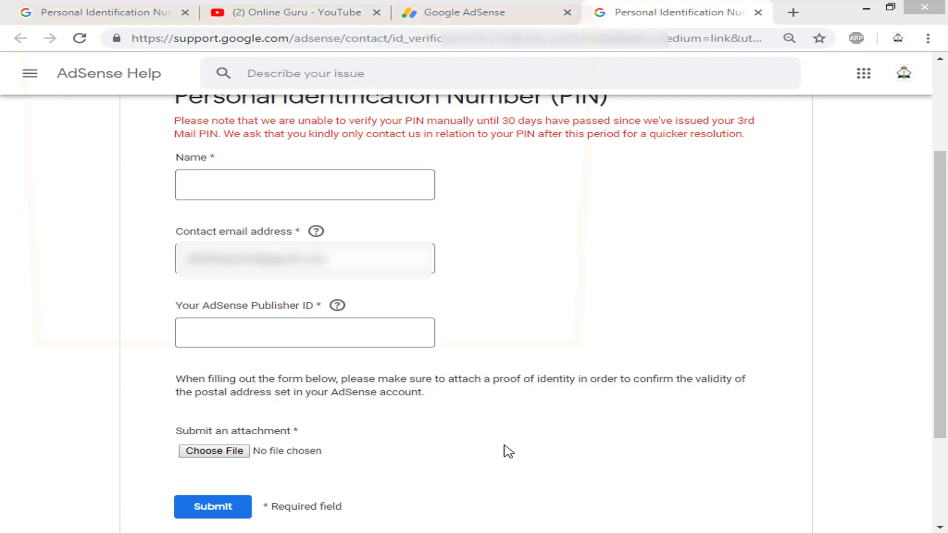
pyautogui.click(557, 354)
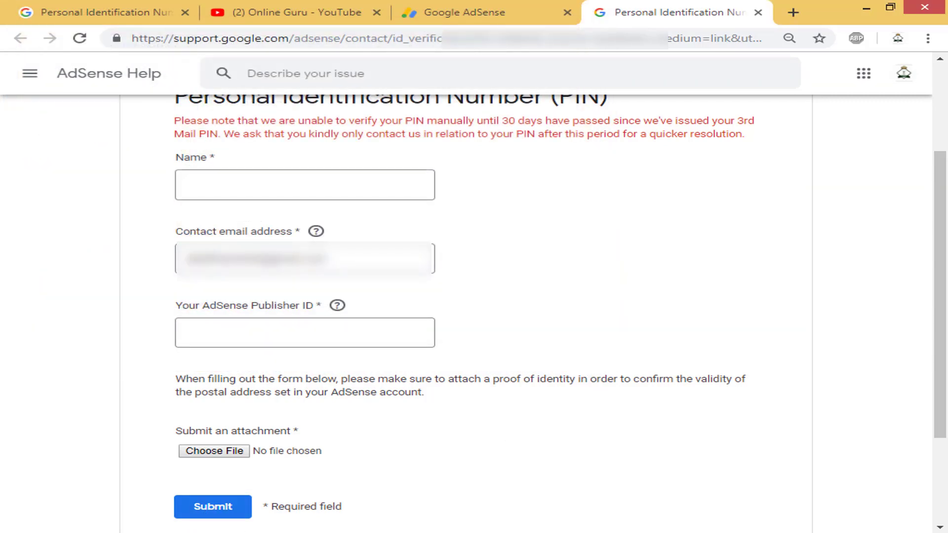
pyautogui.moveTo(419, 532)
# Step: Switch to the Online Guru YouTube tab and scroll through its Videos grid of uploads
pyautogui.click(286, 13)
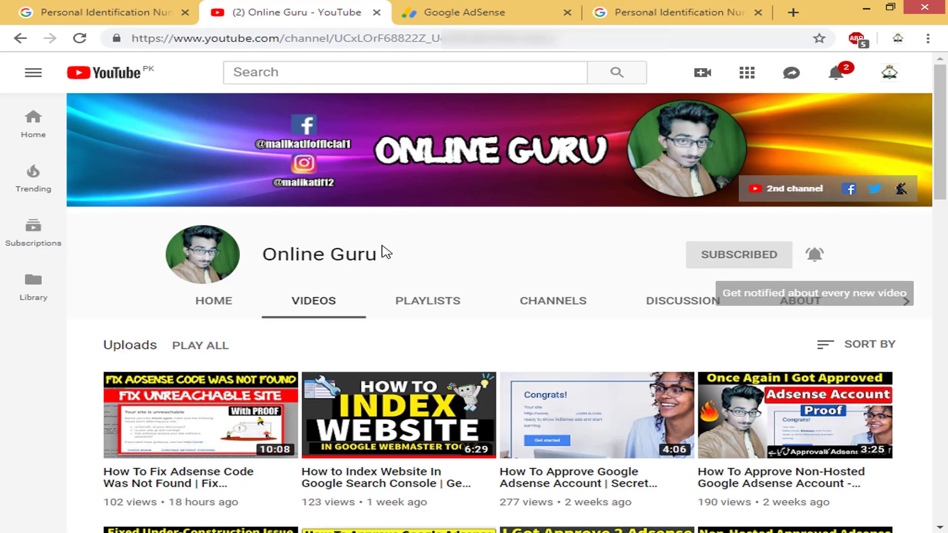
pyautogui.scroll(-6, 387, 249)
pyautogui.scroll(-10, 228, 307)
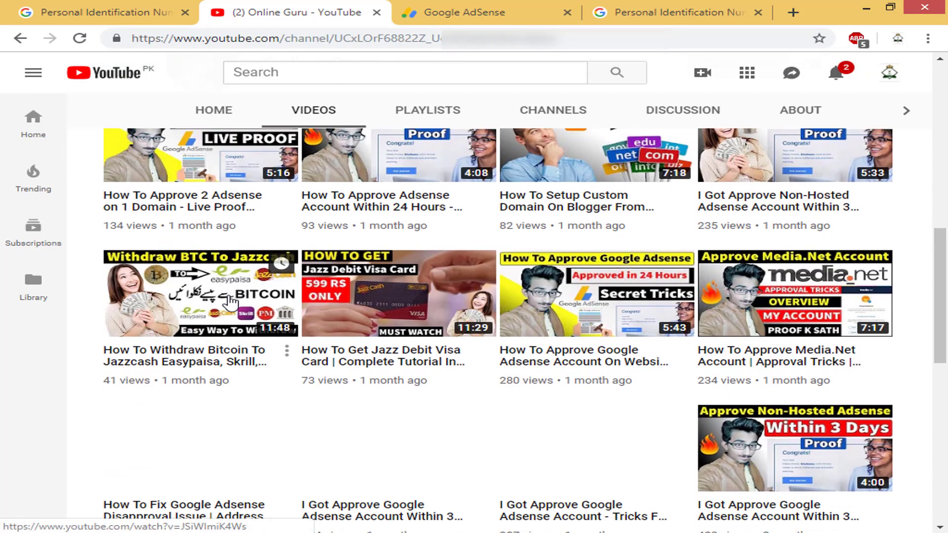
pyautogui.scroll(5, 233, 326)
pyautogui.scroll(-5, 237, 350)
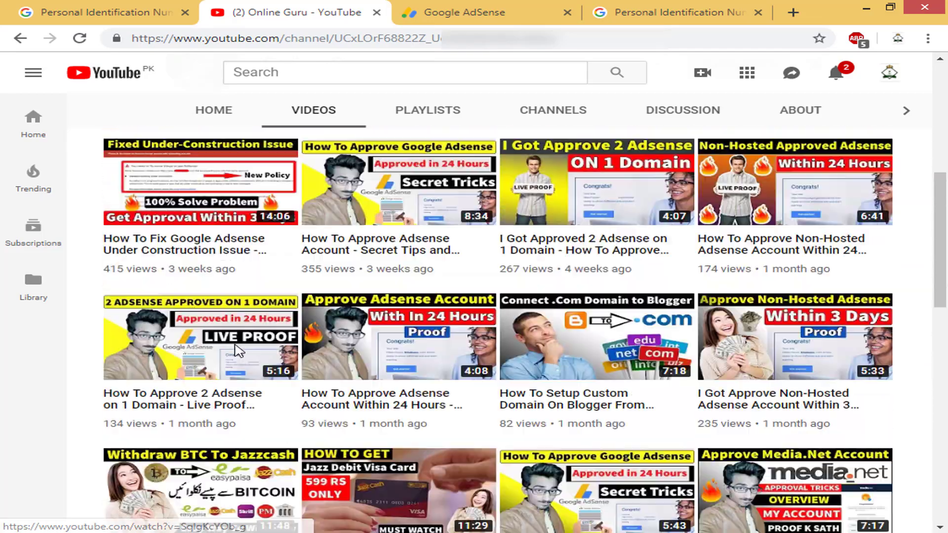
pyautogui.scroll(10, 242, 341)
pyautogui.scroll(-8, 243, 340)
pyautogui.scroll(-5, 244, 339)
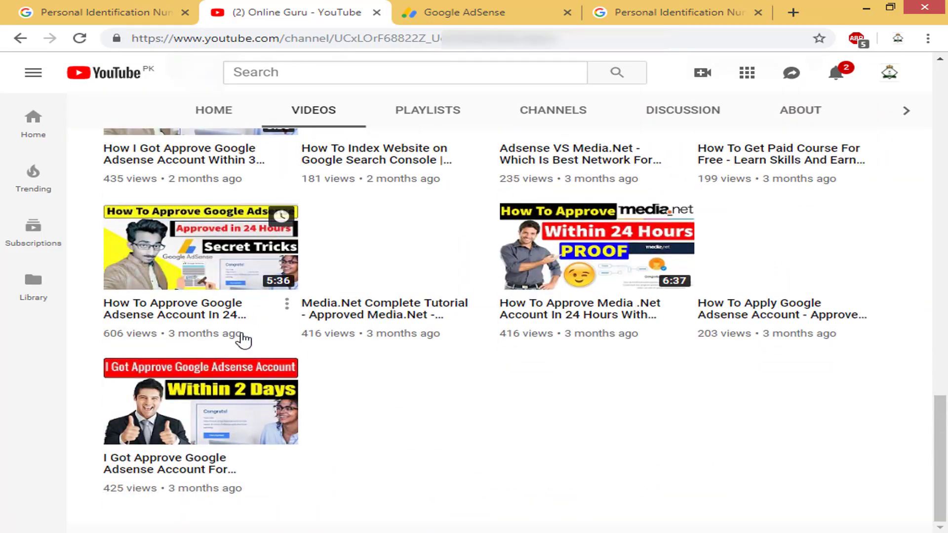
pyautogui.scroll(13, 296, 355)
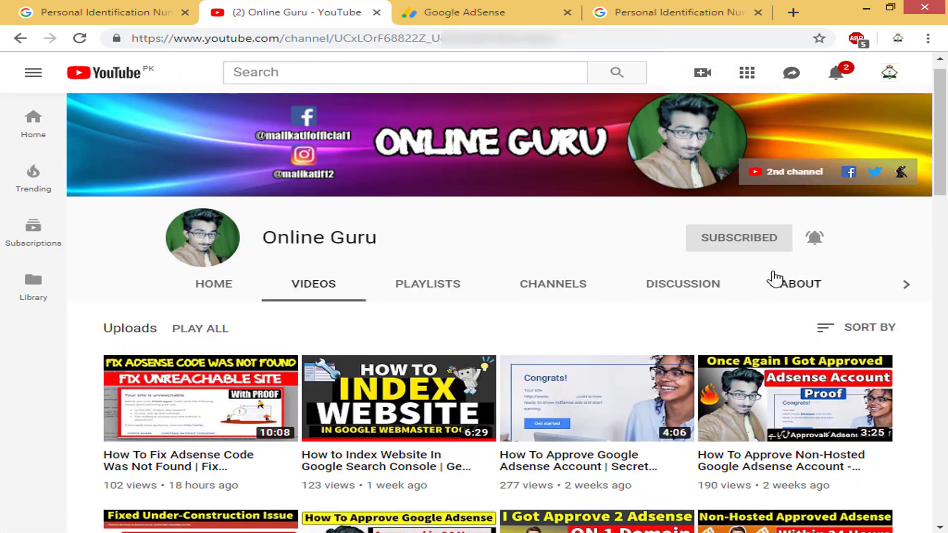